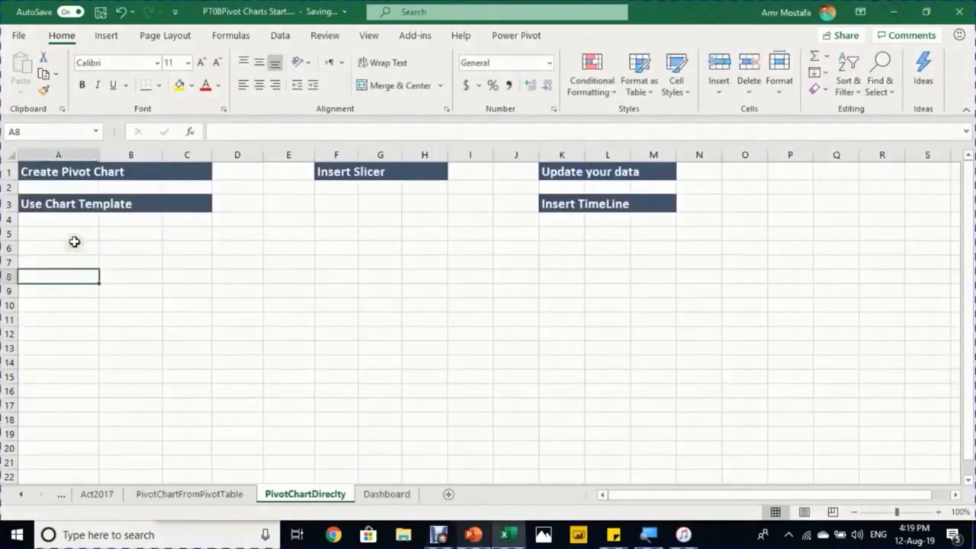
Go to the Act2016 sheet and confirm the sales table is named DailySales
{"action": "left_click", "coordinate": [74, 242]}
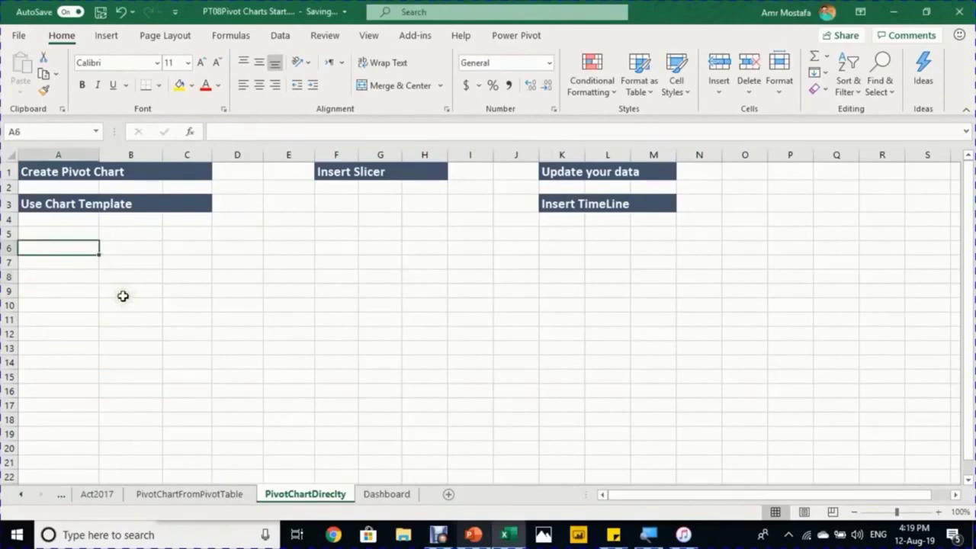
{"action": "left_click", "coordinate": [20, 495]}
{"action": "left_click", "coordinate": [95, 494]}
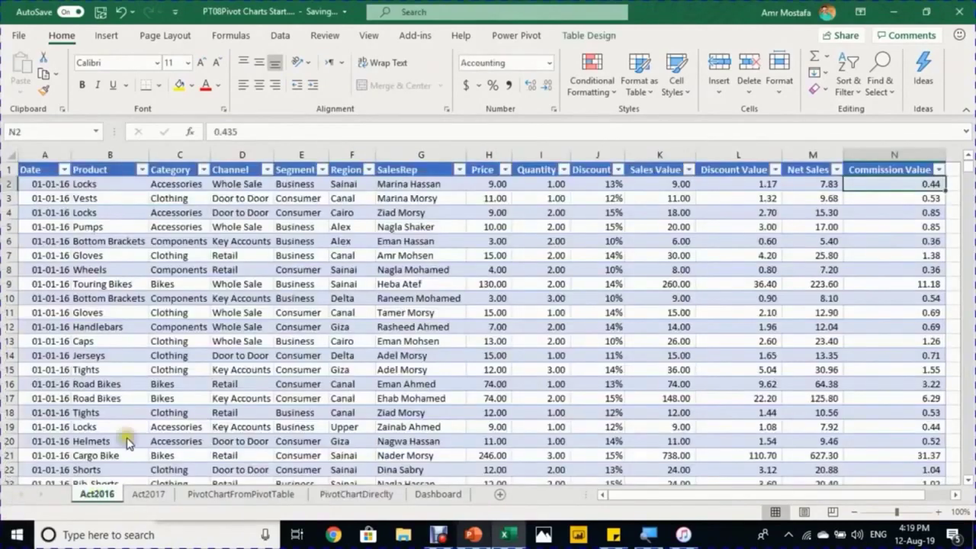
{"action": "left_click", "coordinate": [172, 308]}
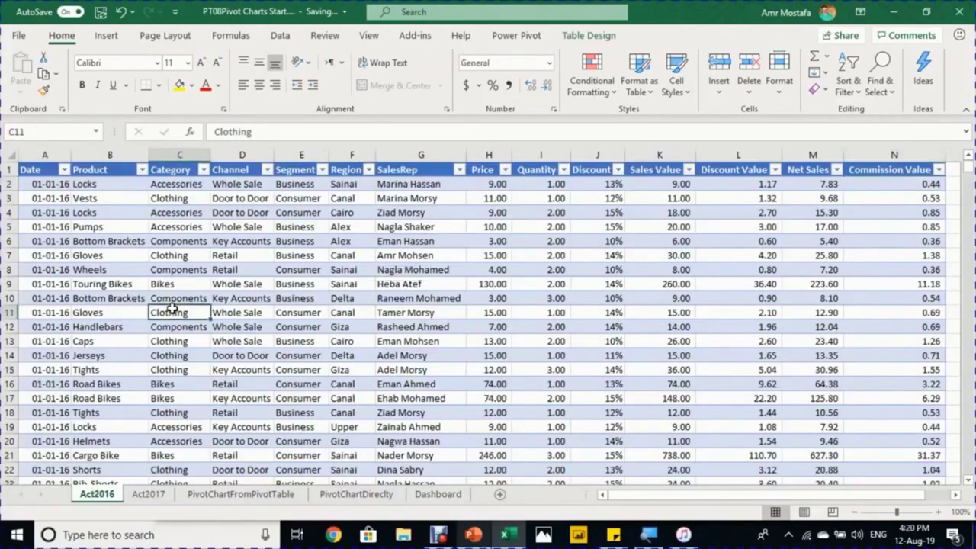
{"action": "left_click", "coordinate": [585, 34]}
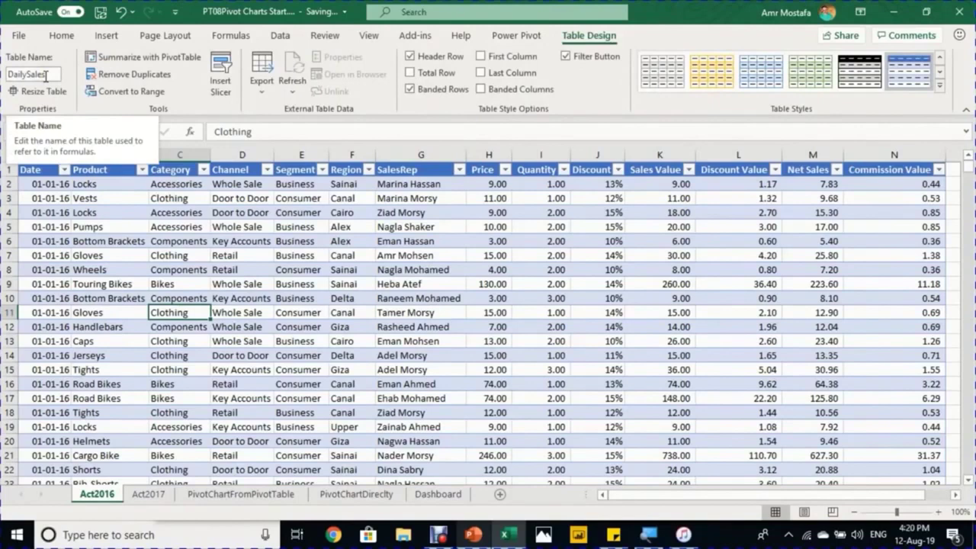
{"action": "left_click", "coordinate": [106, 35]}
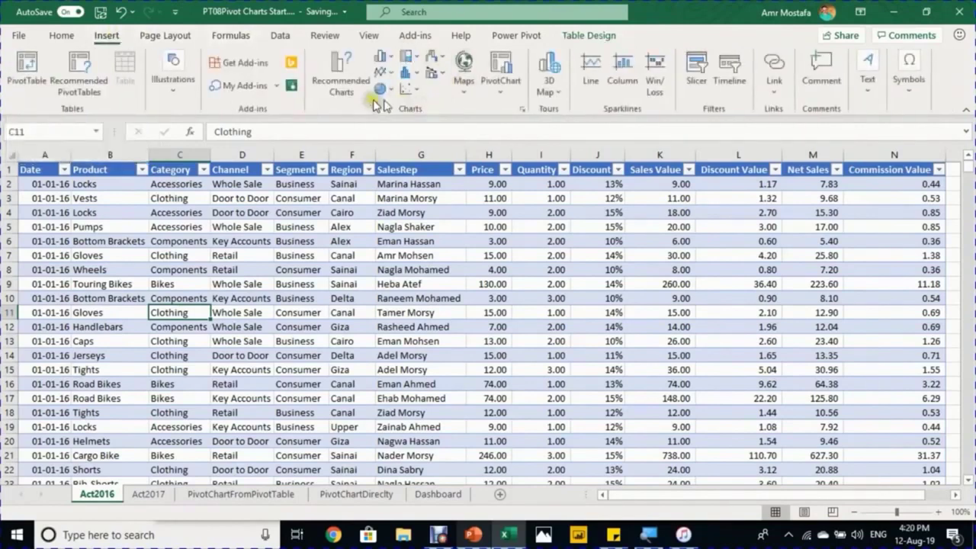
Insert a PivotChart from DailySales on the existing PivotChartDirecly sheet at cell A7
{"action": "left_click", "coordinate": [501, 65]}
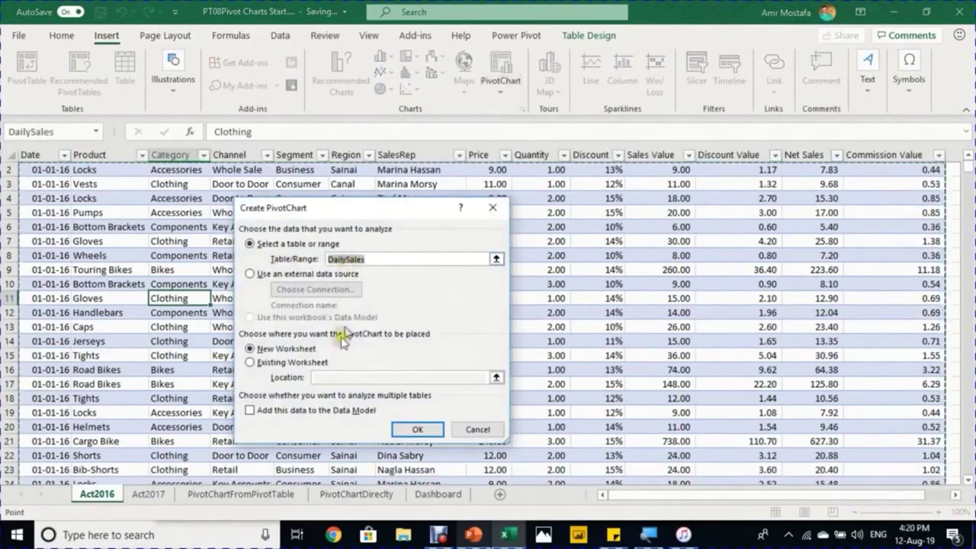
{"action": "left_click", "coordinate": [254, 364]}
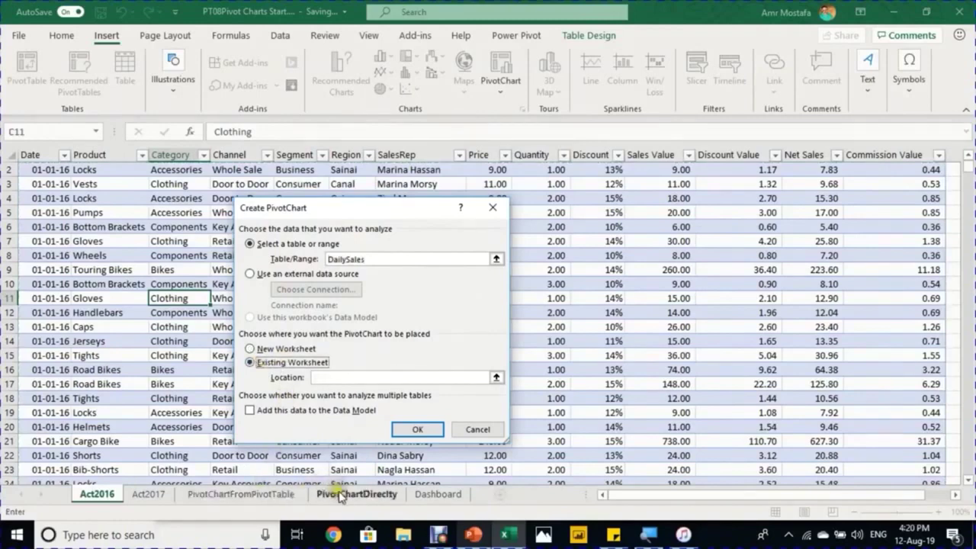
{"action": "left_click", "coordinate": [343, 497]}
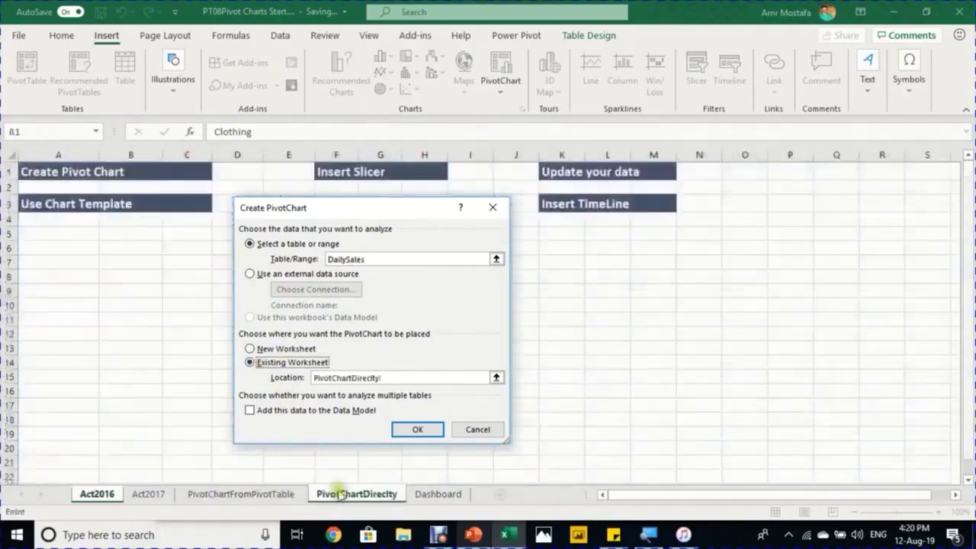
{"action": "left_click", "coordinate": [63, 264]}
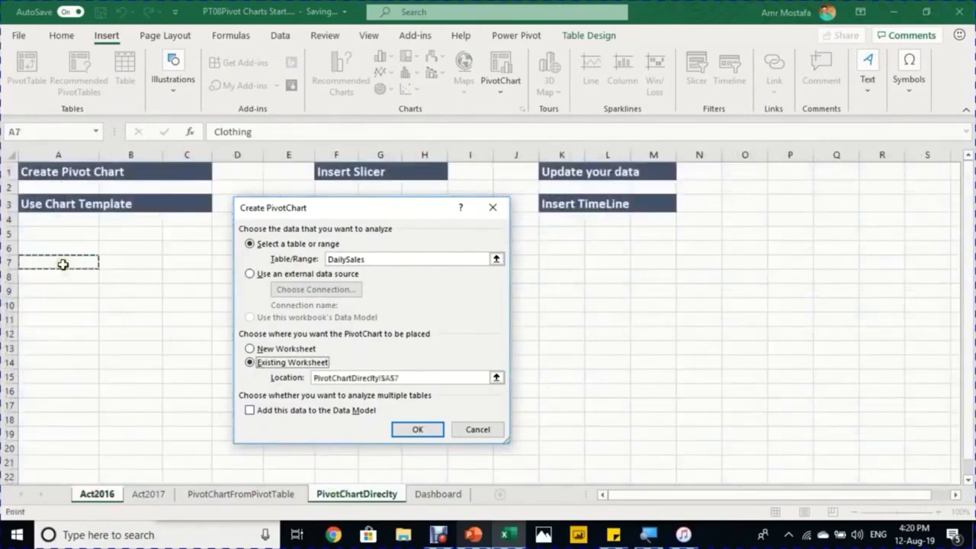
{"action": "left_click", "coordinate": [418, 428]}
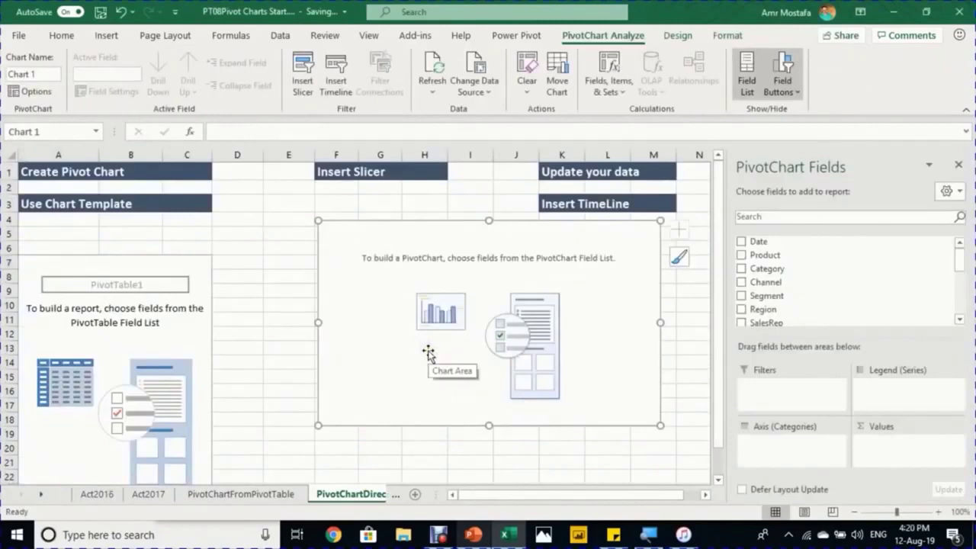
Change the PivotTable name from PivotTable1 to 'Commission&AVGP'
{"action": "left_click", "coordinate": [160, 268]}
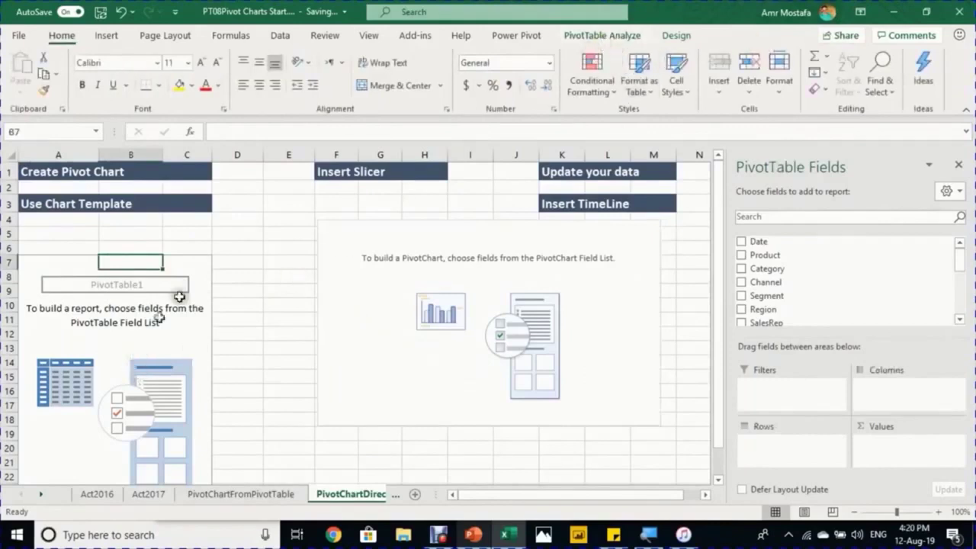
{"action": "left_click", "coordinate": [610, 35]}
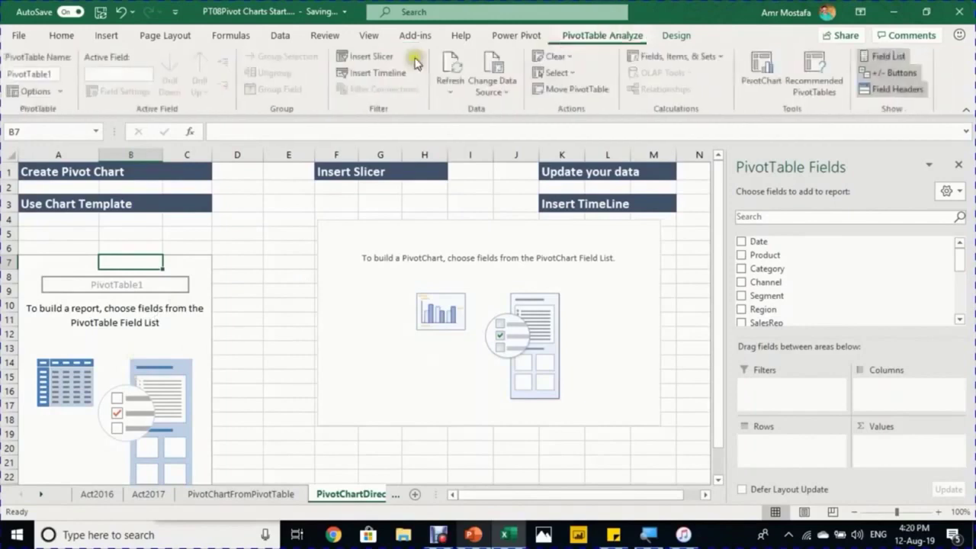
{"action": "left_click", "coordinate": [29, 75]}
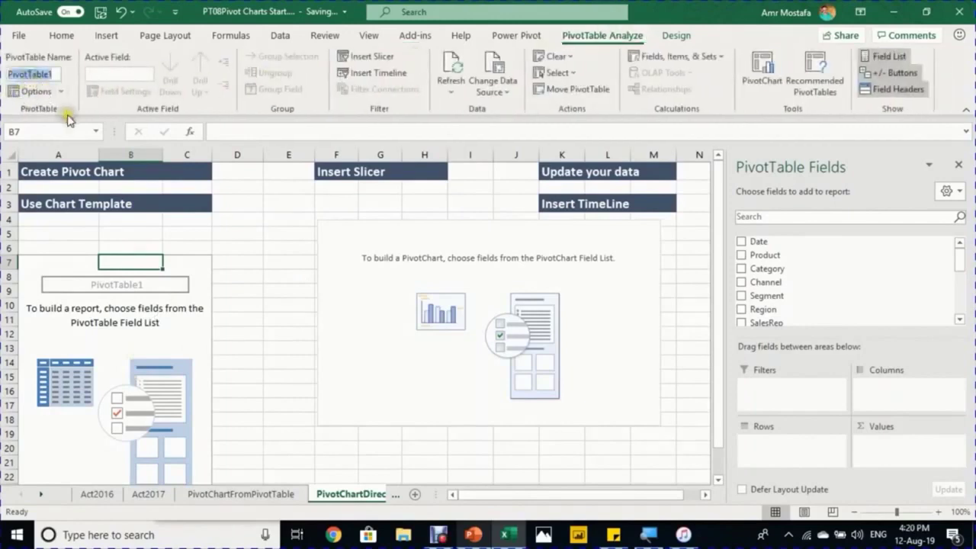
{"action": "type", "text": "Com"}
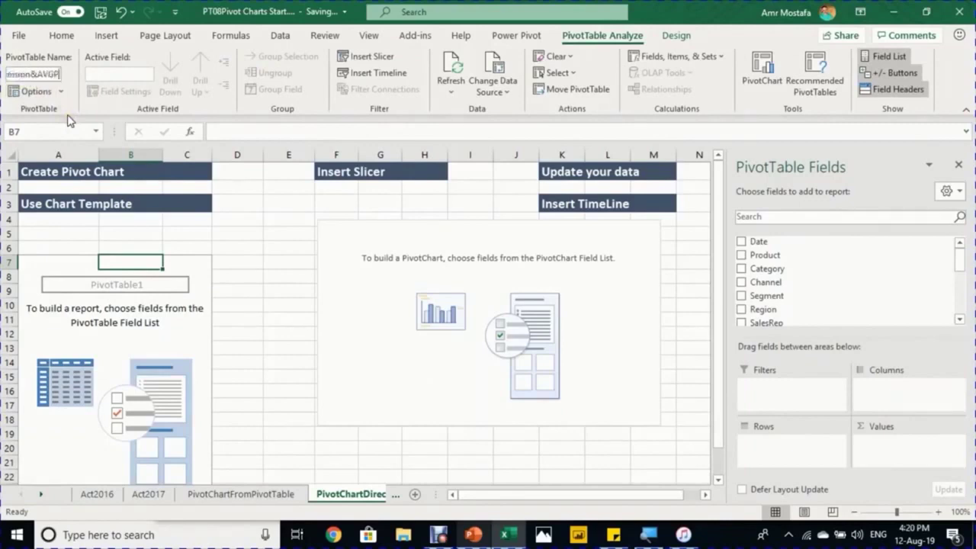
{"action": "type", "text": "mission&AVGP"}
{"action": "key", "text": "Return"}
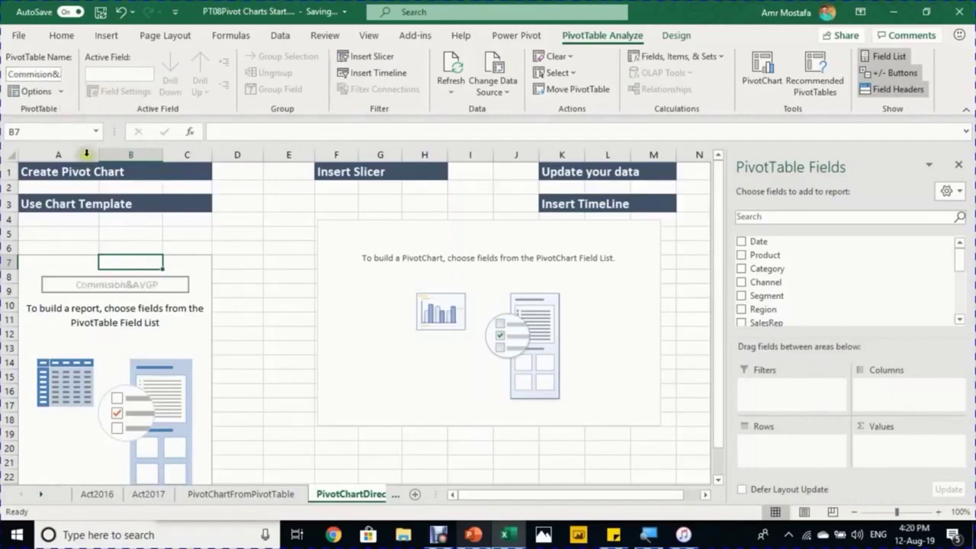
{"action": "left_click", "coordinate": [414, 254]}
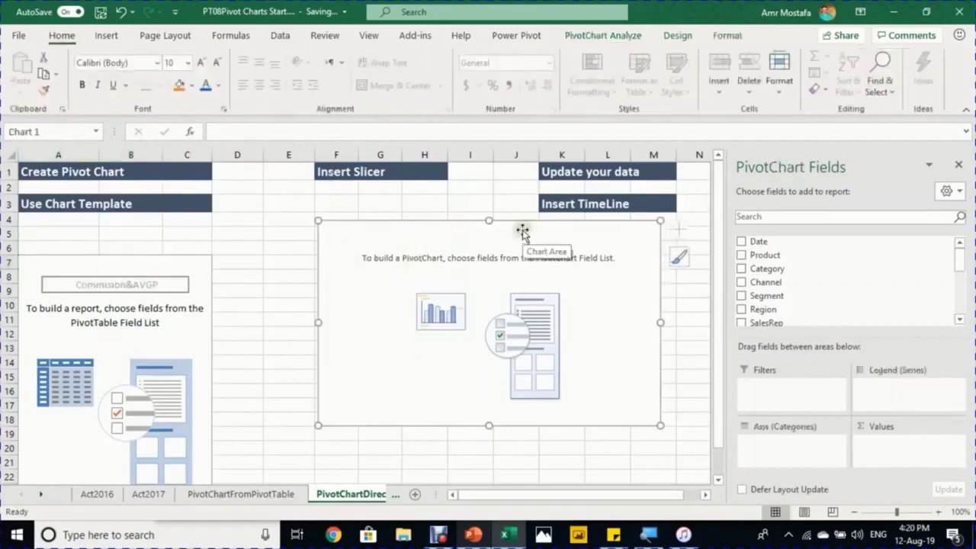
Change the PivotChart name from Chart 1 to 'Comm&PriceChart'
{"action": "left_click", "coordinate": [572, 36]}
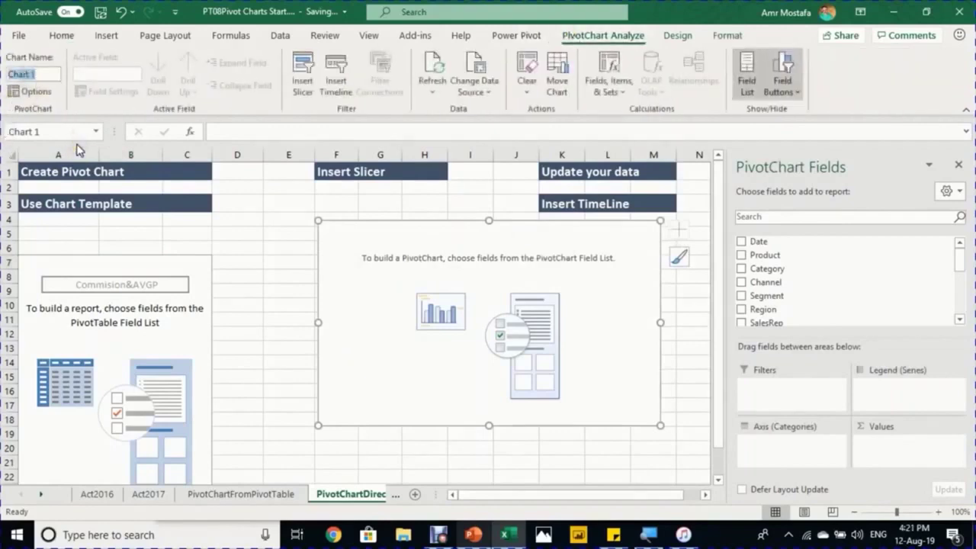
{"action": "type", "text": "Comm&PriceChart"}
{"action": "key", "text": "Return"}
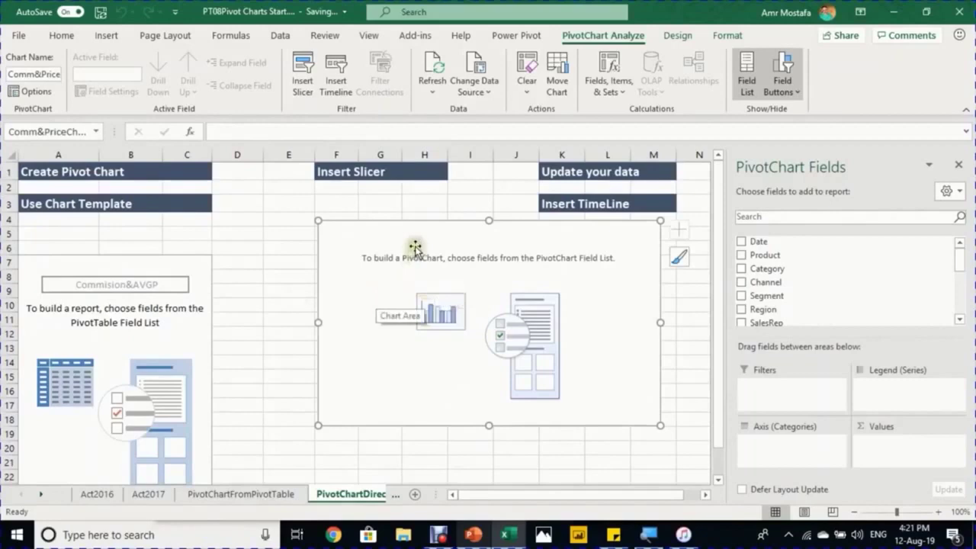
{"action": "left_click", "coordinate": [161, 311]}
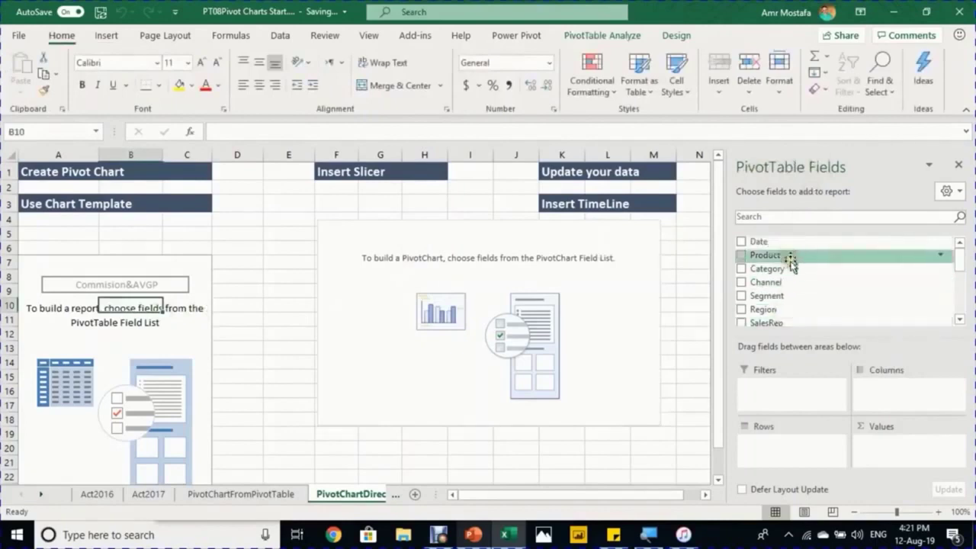
Add Category and then Segment as axis fields, and uncheck Bikes in the row filter
{"action": "left_click_drag", "start_coordinate": [767, 269], "coordinate": [797, 457]}
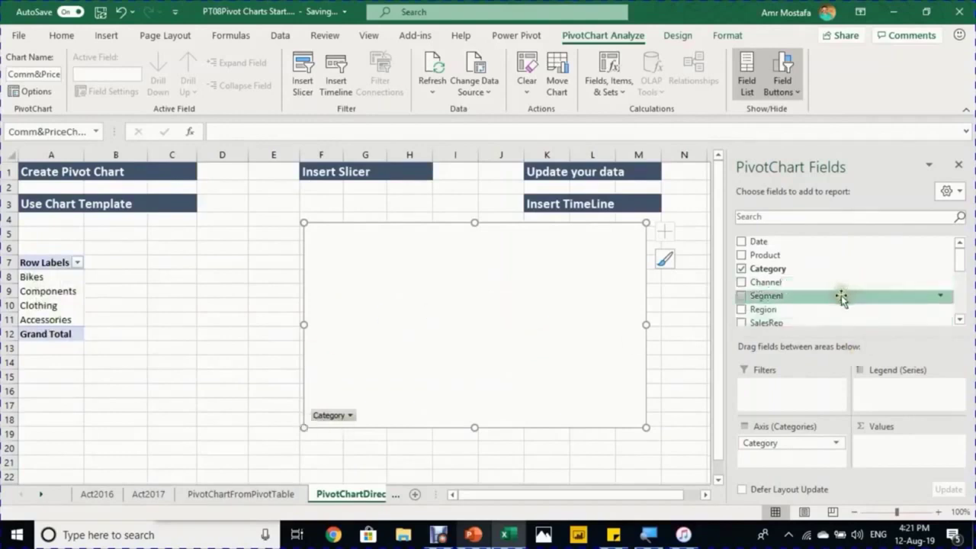
{"action": "left_click_drag", "start_coordinate": [838, 302], "coordinate": [801, 442]}
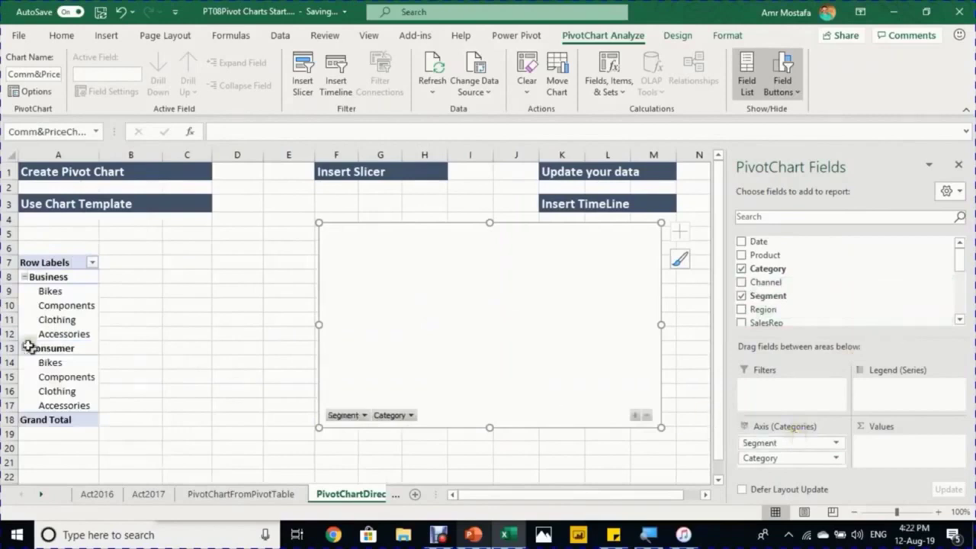
{"action": "left_click", "coordinate": [72, 289]}
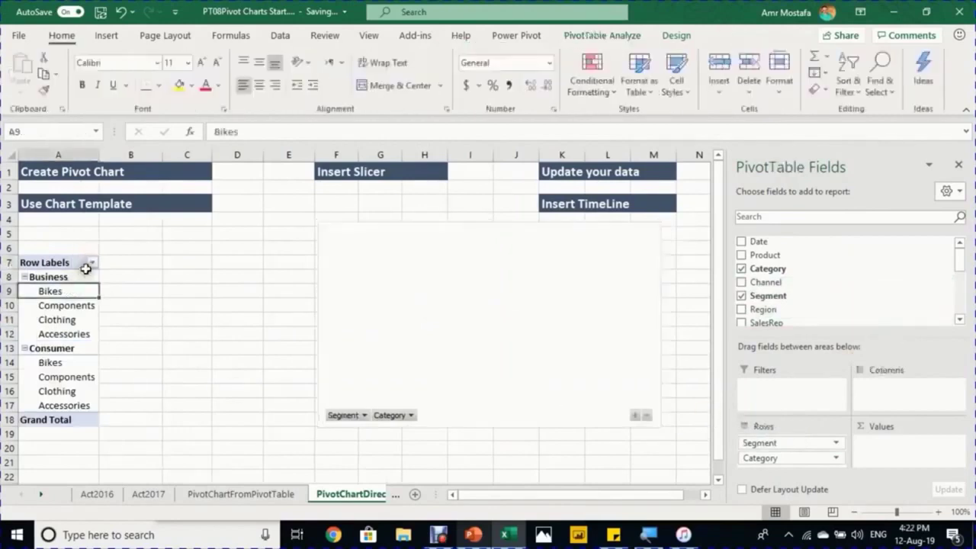
{"action": "left_click", "coordinate": [91, 264]}
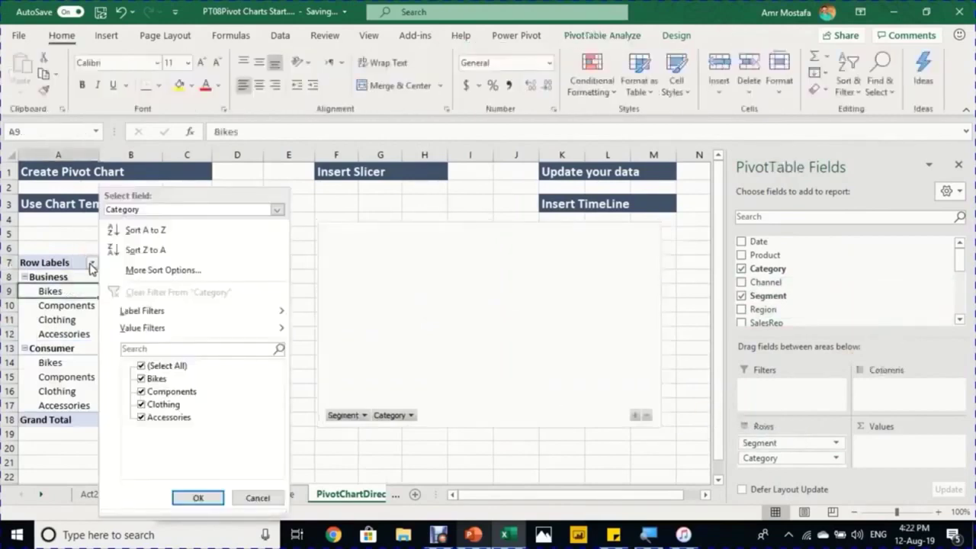
{"action": "left_click", "coordinate": [142, 379]}
{"action": "left_click", "coordinate": [198, 497]}
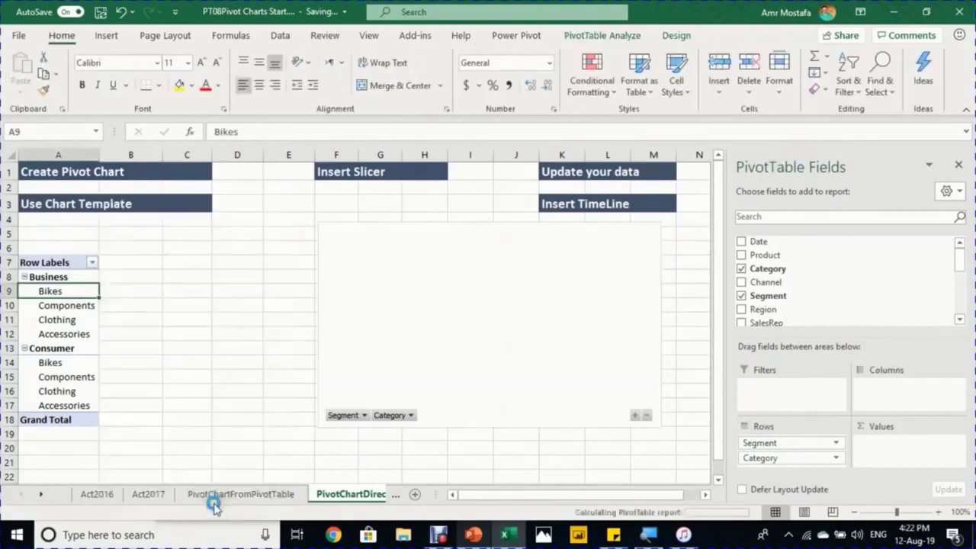
Add the sum of Commission Value to the pivot's values
{"action": "scroll", "coordinate": [828, 279], "scroll_direction": "down", "scroll_amount": 3}
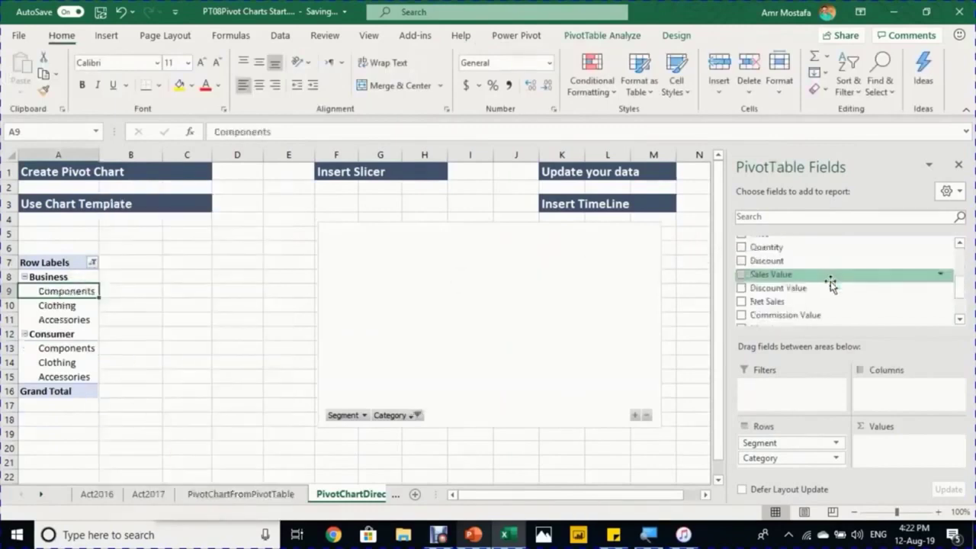
{"action": "left_click_drag", "start_coordinate": [824, 314], "coordinate": [945, 459]}
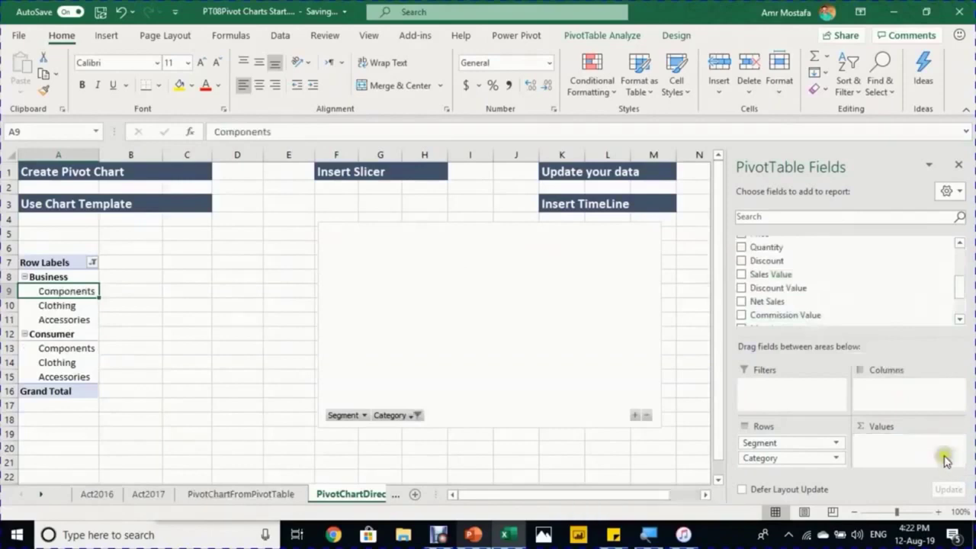
{"action": "left_click", "coordinate": [705, 494]}
{"action": "left_click", "coordinate": [705, 494]}
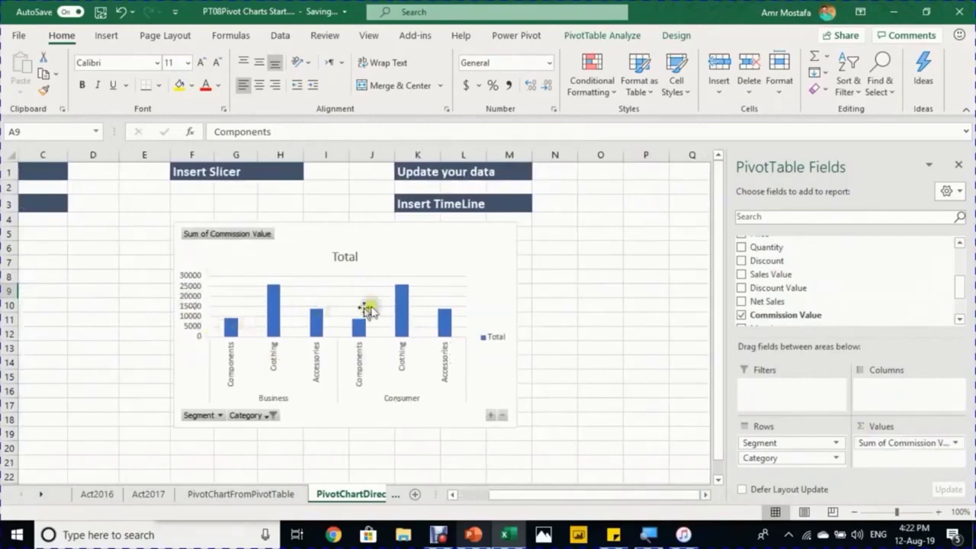
{"action": "left_click_drag", "start_coordinate": [562, 497], "coordinate": [507, 499]}
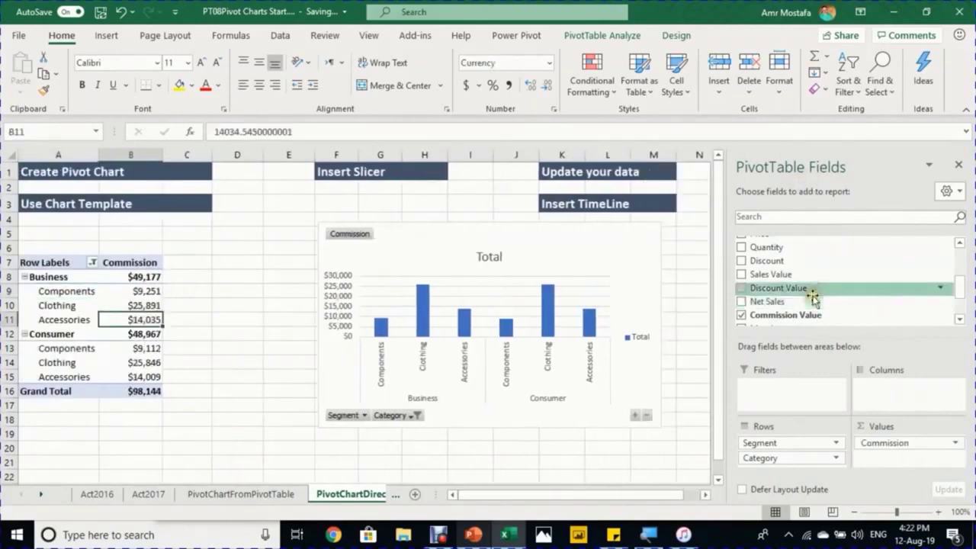
Add AVGPrice to the values and shift the chart slightly left
{"action": "scroll", "coordinate": [798, 275], "scroll_direction": "down", "scroll_amount": 2}
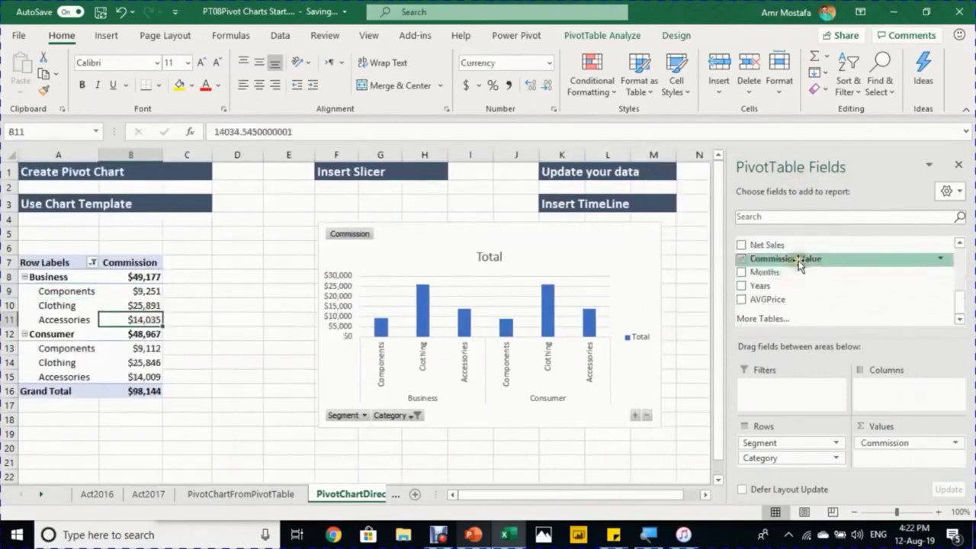
{"action": "left_click_drag", "start_coordinate": [802, 300], "coordinate": [915, 457]}
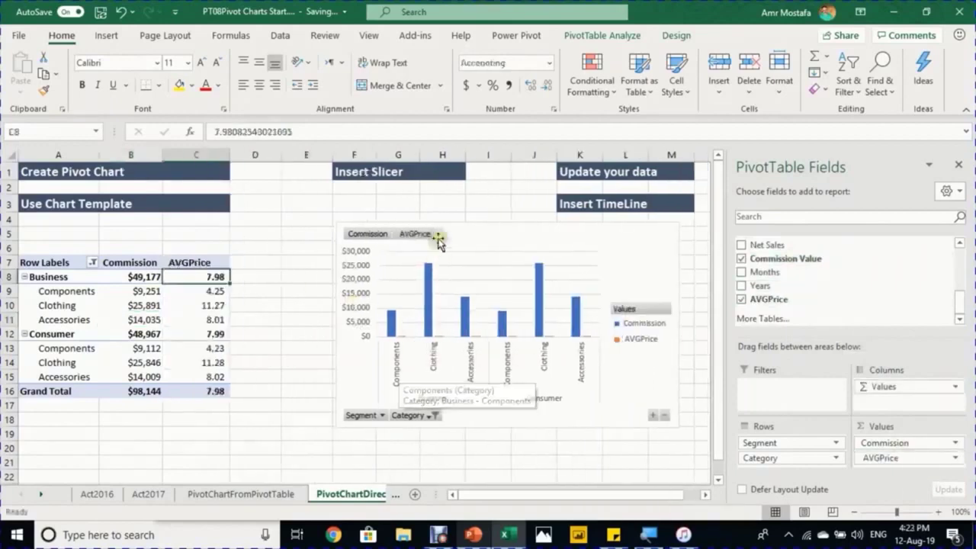
{"action": "left_click_drag", "start_coordinate": [447, 229], "coordinate": [389, 229]}
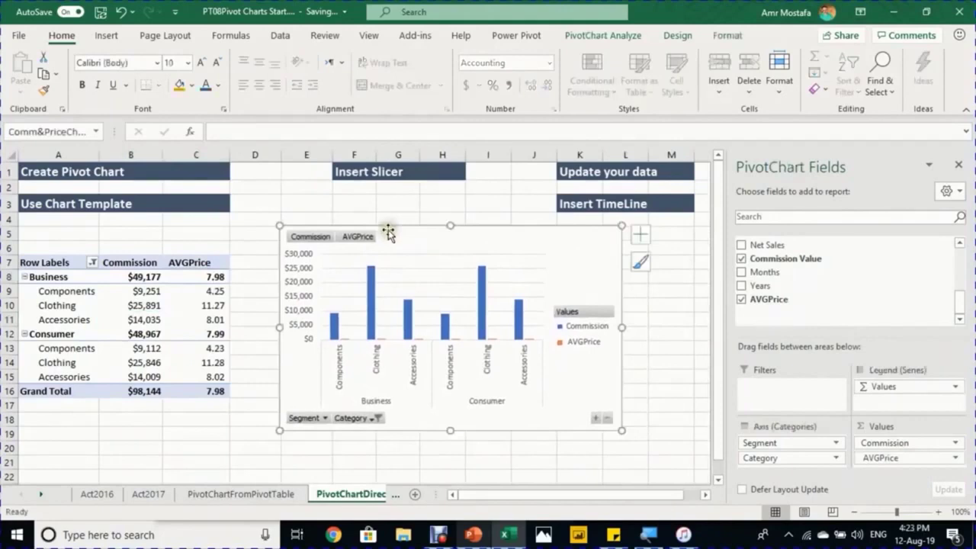
Save the PivotChartFromPivotTable sheet's chart as a chart template named PT08
{"action": "left_click", "coordinate": [290, 496]}
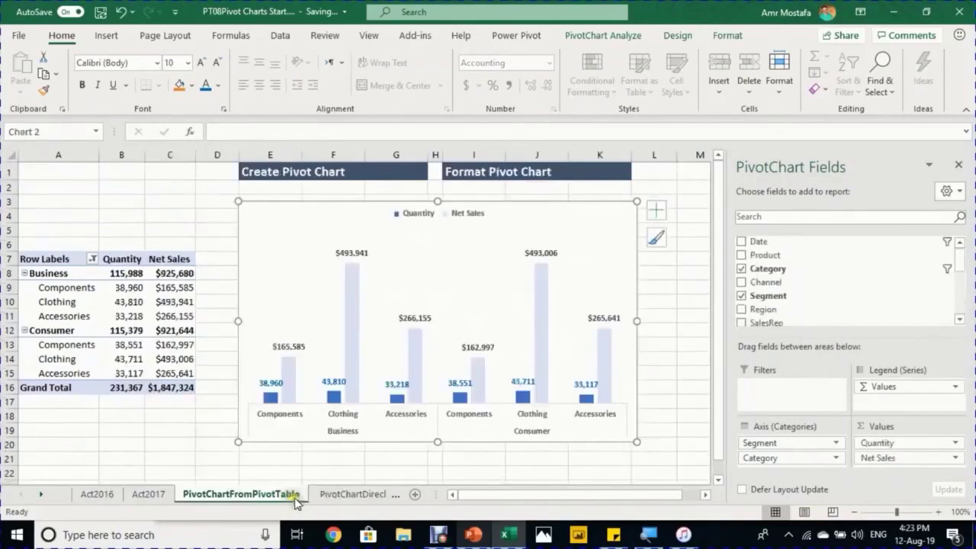
{"action": "right_click", "coordinate": [333, 213]}
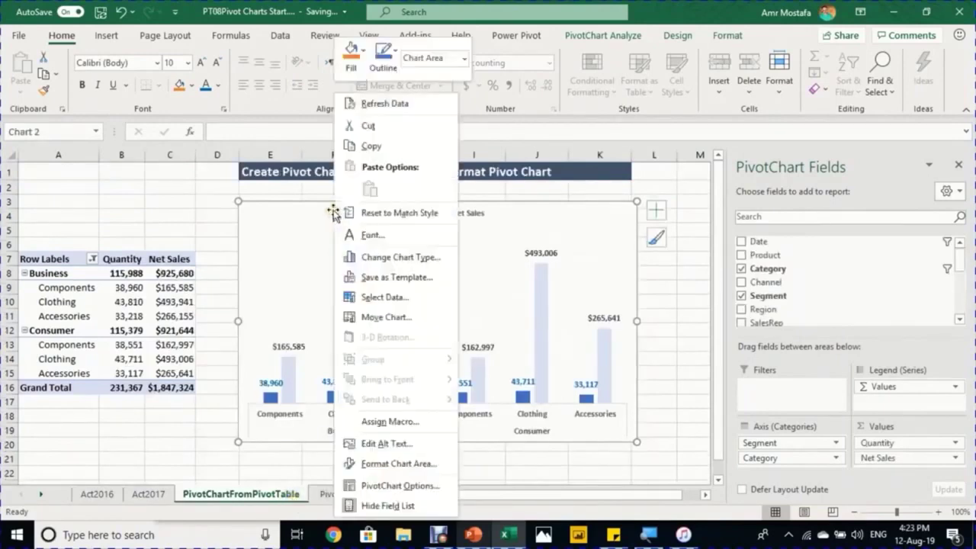
{"action": "left_click", "coordinate": [381, 279]}
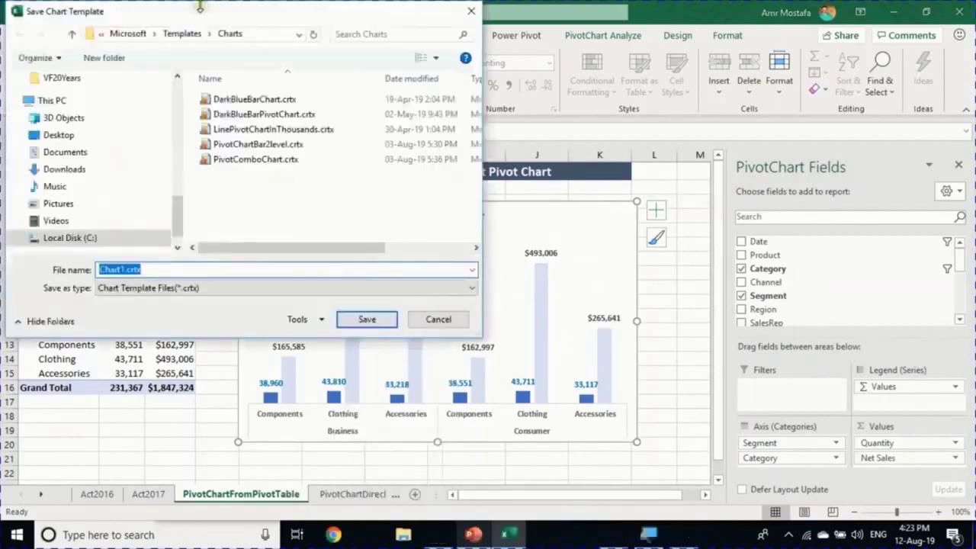
{"action": "left_click_drag", "start_coordinate": [203, 12], "coordinate": [352, 41]}
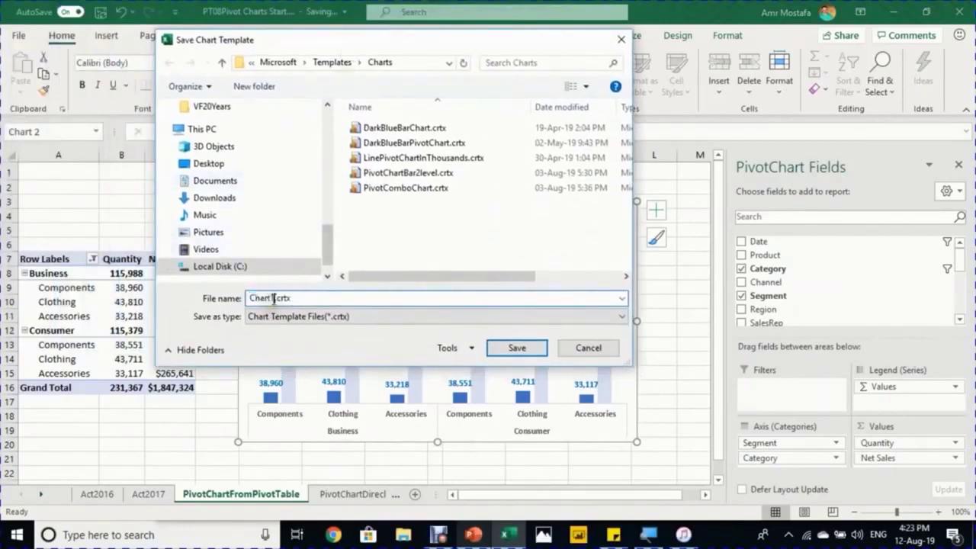
{"action": "left_click_drag", "start_coordinate": [273, 299], "coordinate": [224, 300]}
{"action": "type", "text": "PT08"}
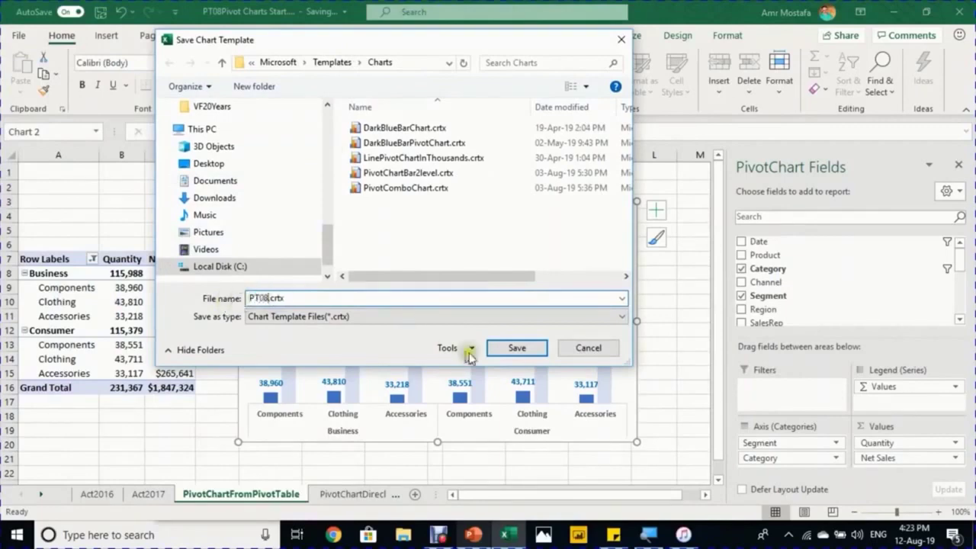
{"action": "left_click", "coordinate": [507, 348]}
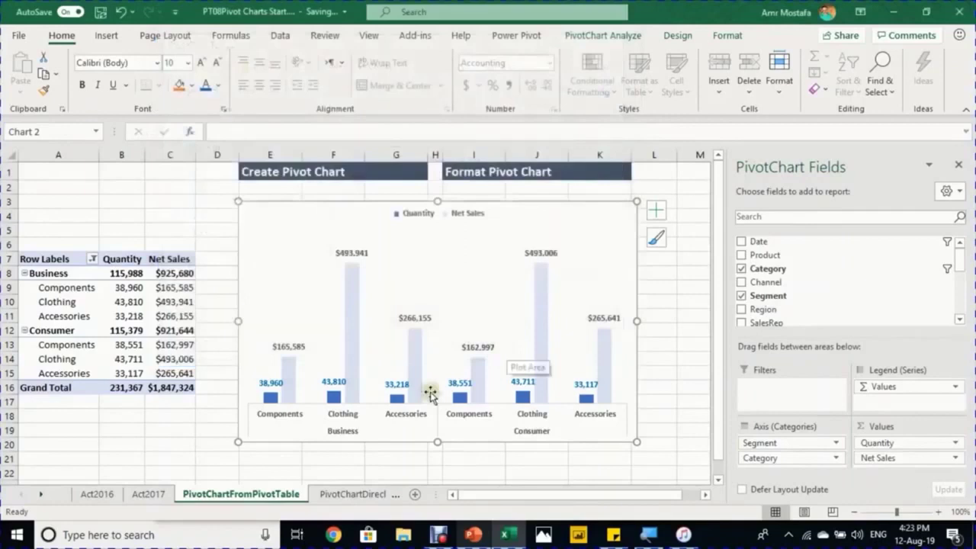
Apply the saved column template to the PivotChartDirectly chart, adding value labels to every column
{"action": "left_click", "coordinate": [369, 496]}
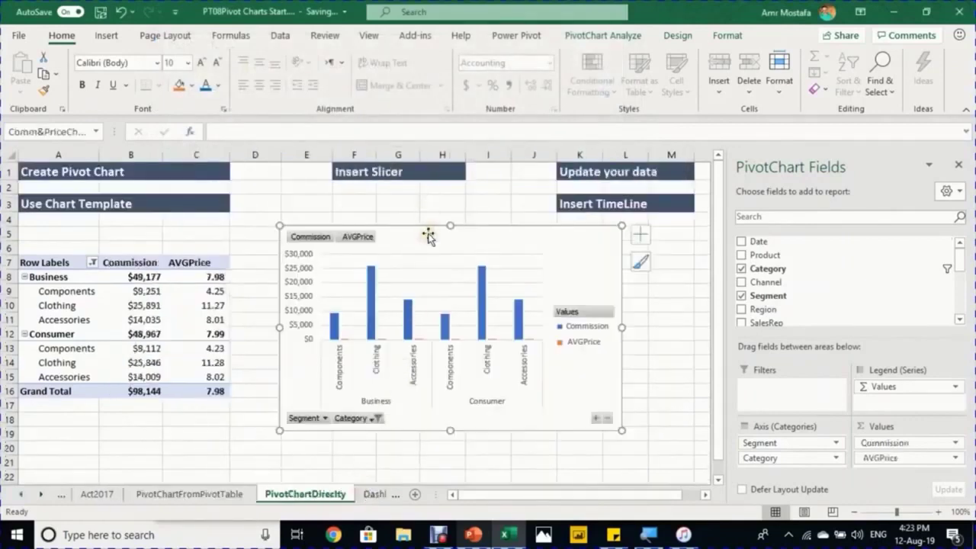
{"action": "left_click", "coordinate": [677, 36]}
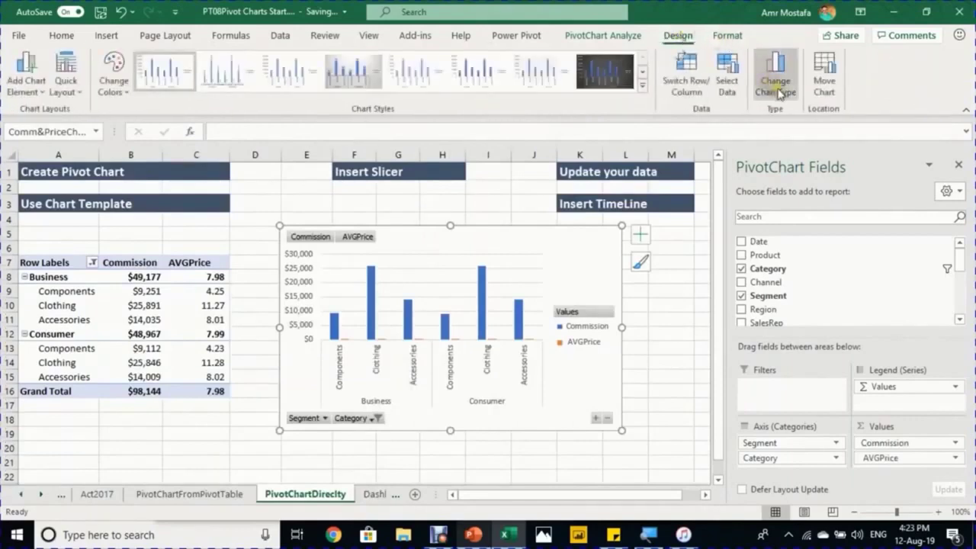
{"action": "right_click", "coordinate": [432, 240]}
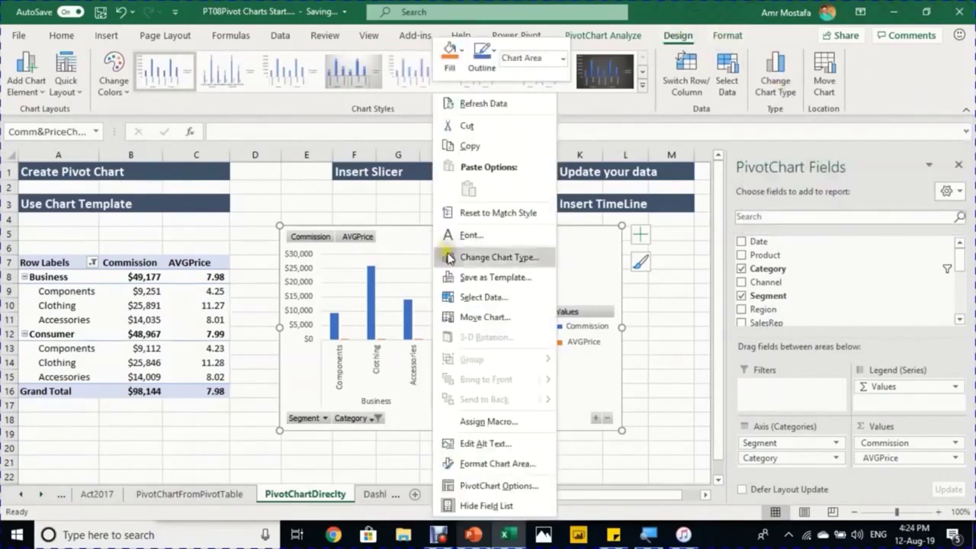
{"action": "left_click", "coordinate": [449, 258]}
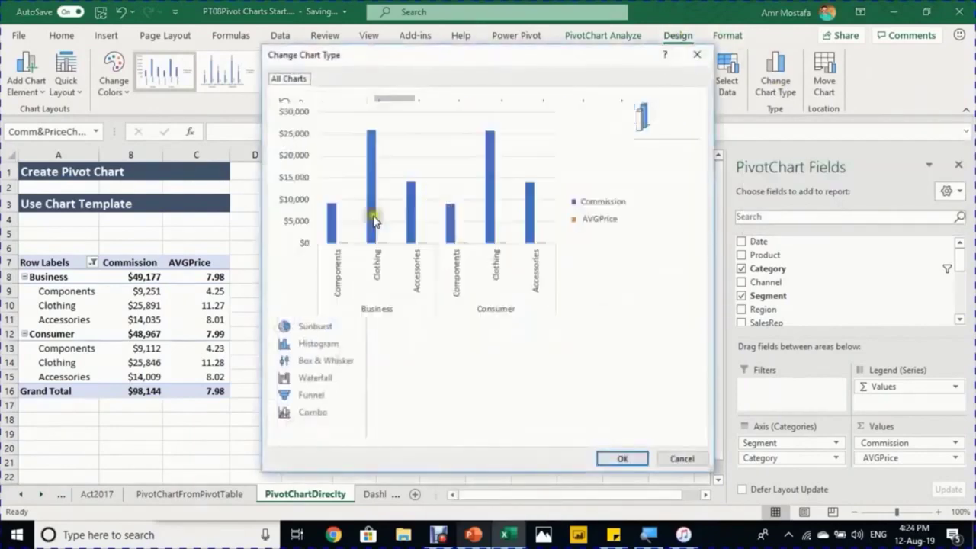
{"action": "left_click", "coordinate": [318, 122]}
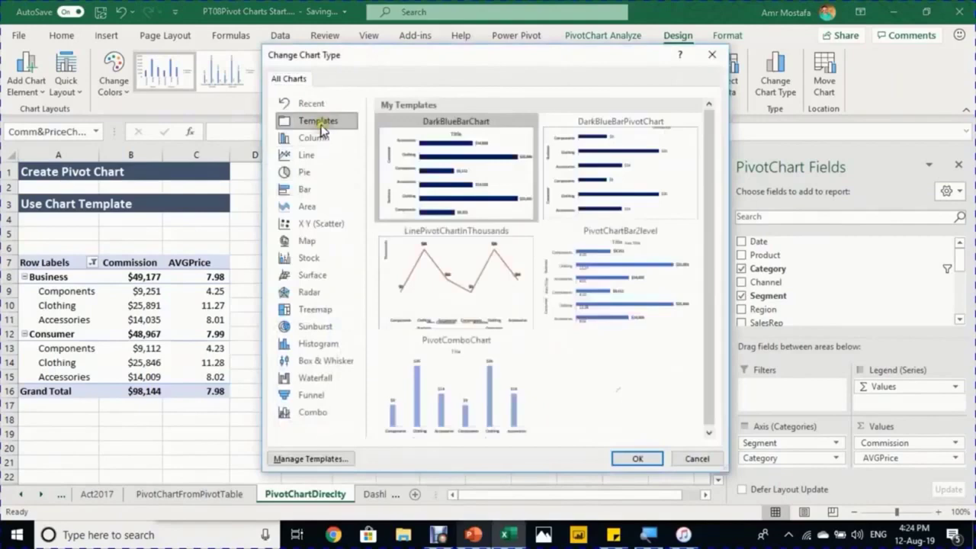
{"action": "mouse_move", "coordinate": [573, 328]}
{"action": "mouse_move", "coordinate": [588, 388]}
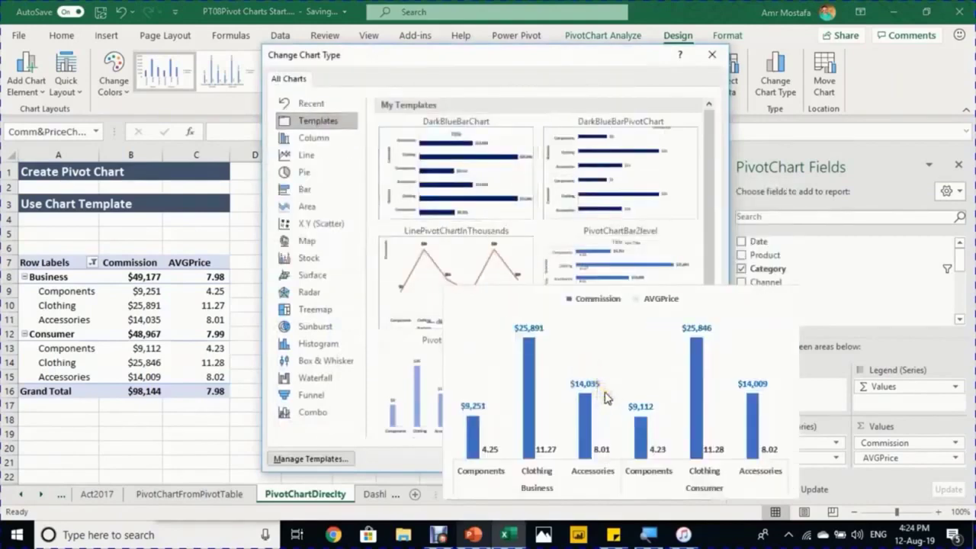
{"action": "double_click", "coordinate": [666, 414]}
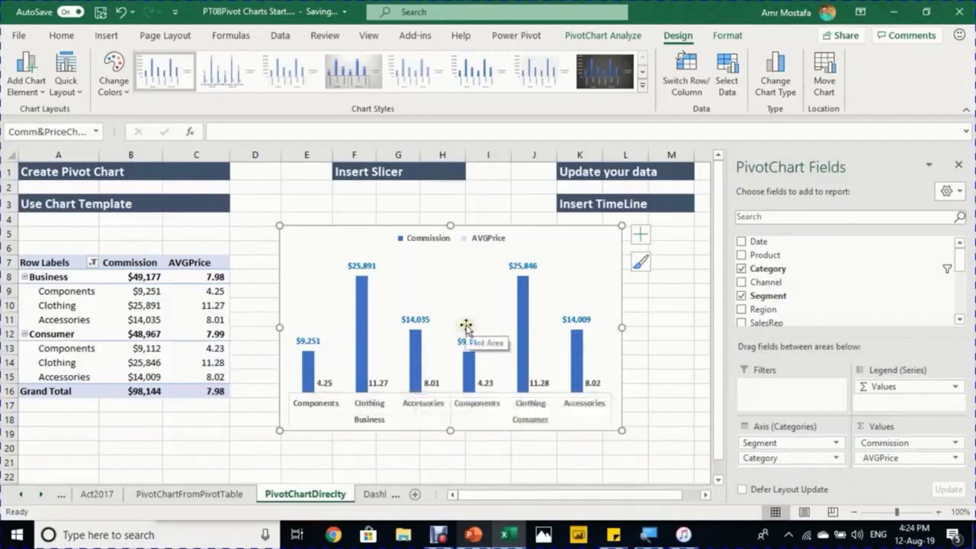
Make the chart a Combo type: Commission as clustered columns, AVGPrice as a secondary-axis line
{"action": "left_click", "coordinate": [770, 90]}
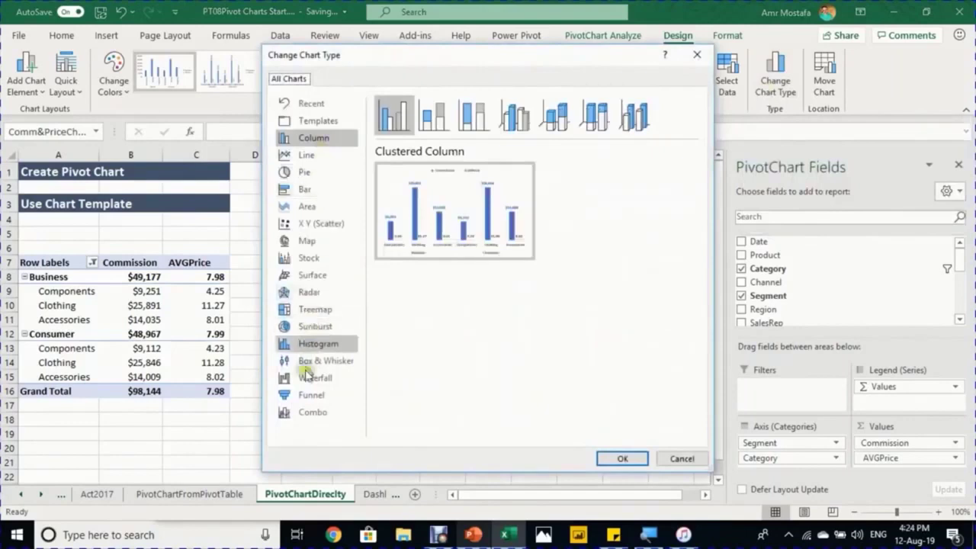
{"action": "left_click", "coordinate": [316, 413]}
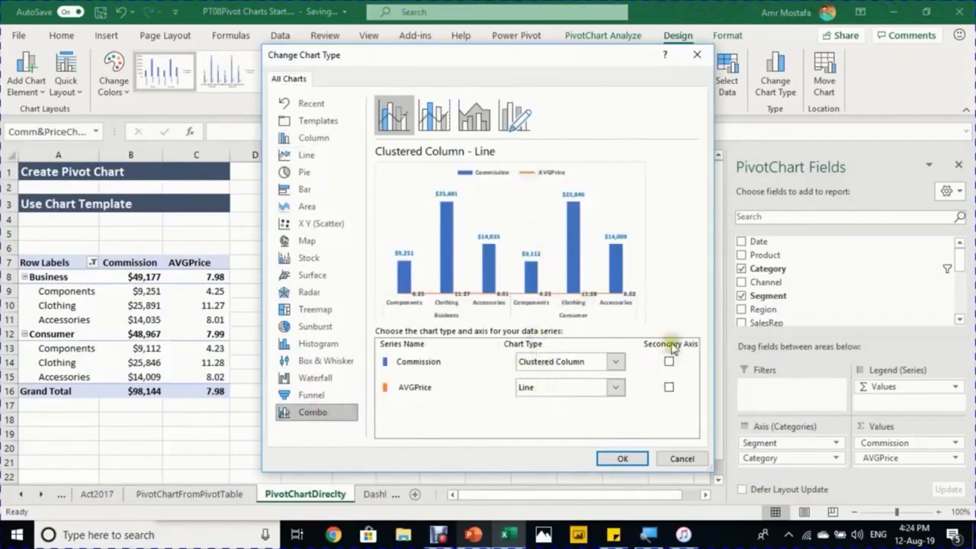
{"action": "left_click", "coordinate": [669, 387]}
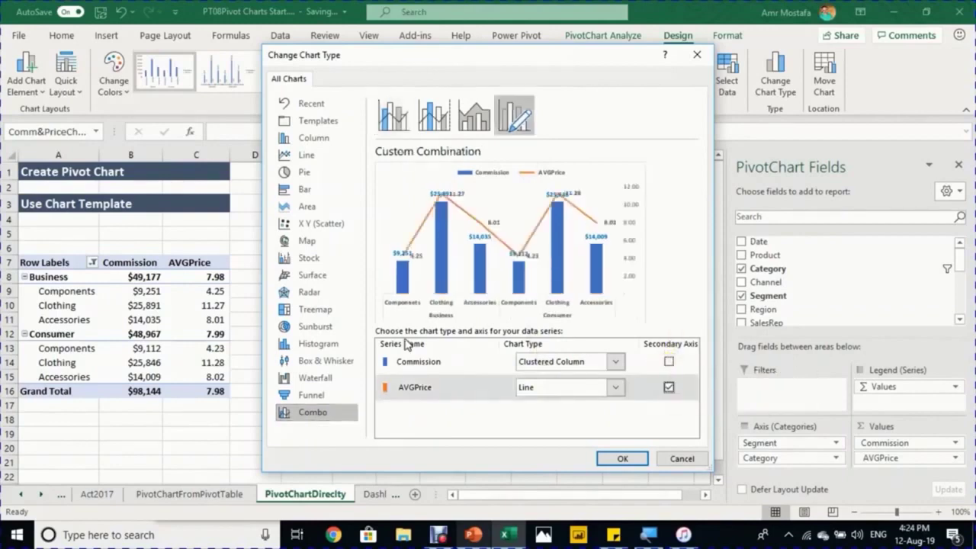
{"action": "left_click", "coordinate": [621, 458]}
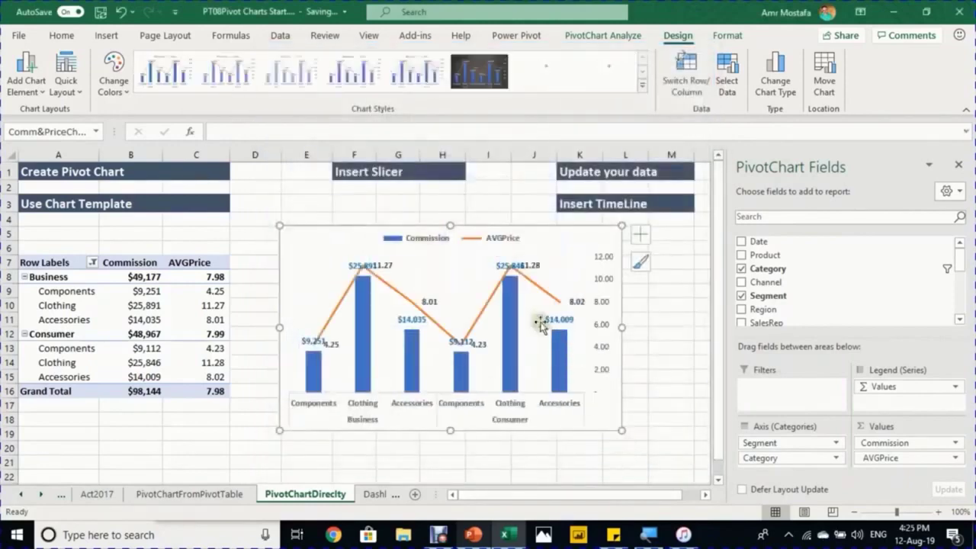
Nudge the AVGPrice labels 11.27, 11.28 and 4.23 down-right, clear of the Commission labels
{"action": "left_click", "coordinate": [392, 271]}
{"action": "left_click", "coordinate": [390, 271]}
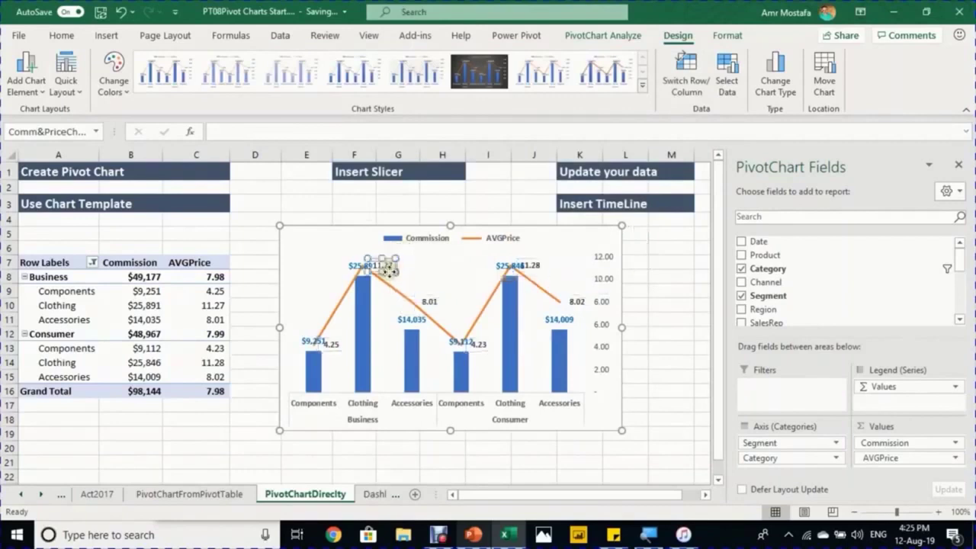
{"action": "left_click_drag", "start_coordinate": [393, 276], "coordinate": [395, 278]}
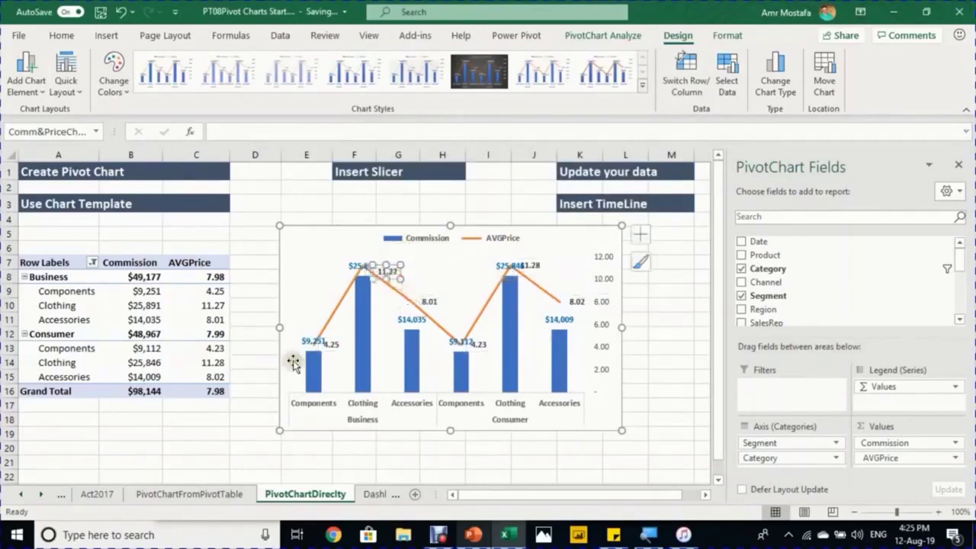
{"action": "left_click", "coordinate": [526, 265]}
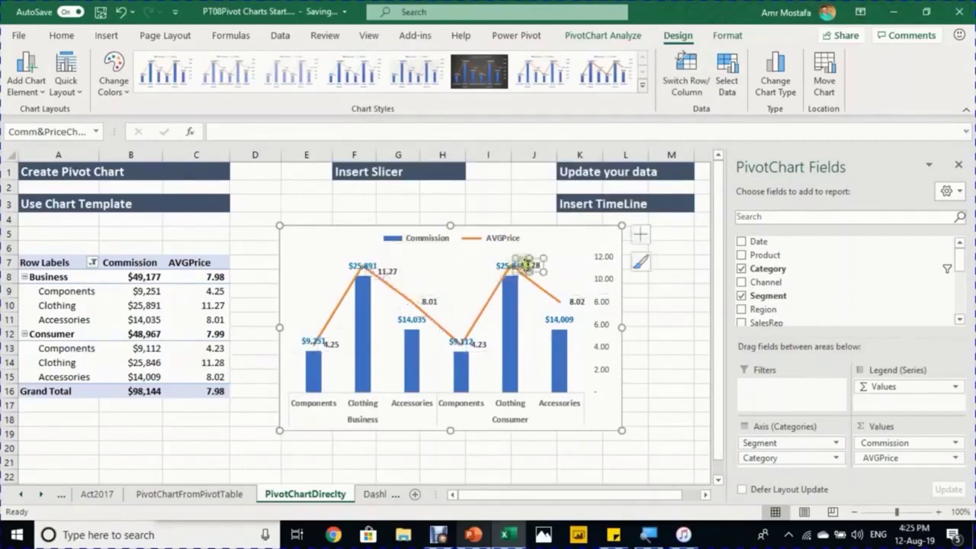
{"action": "left_click_drag", "start_coordinate": [532, 267], "coordinate": [538, 274]}
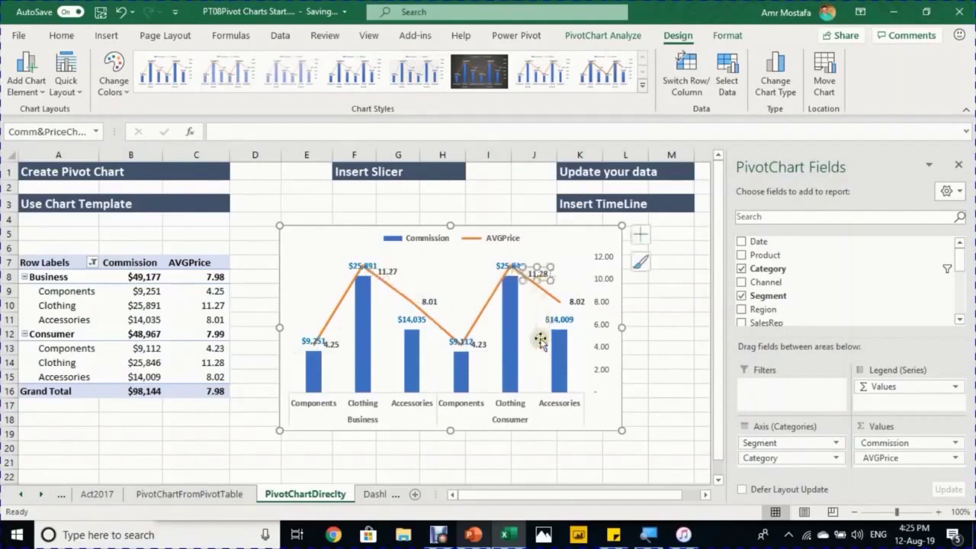
{"action": "left_click", "coordinate": [481, 345]}
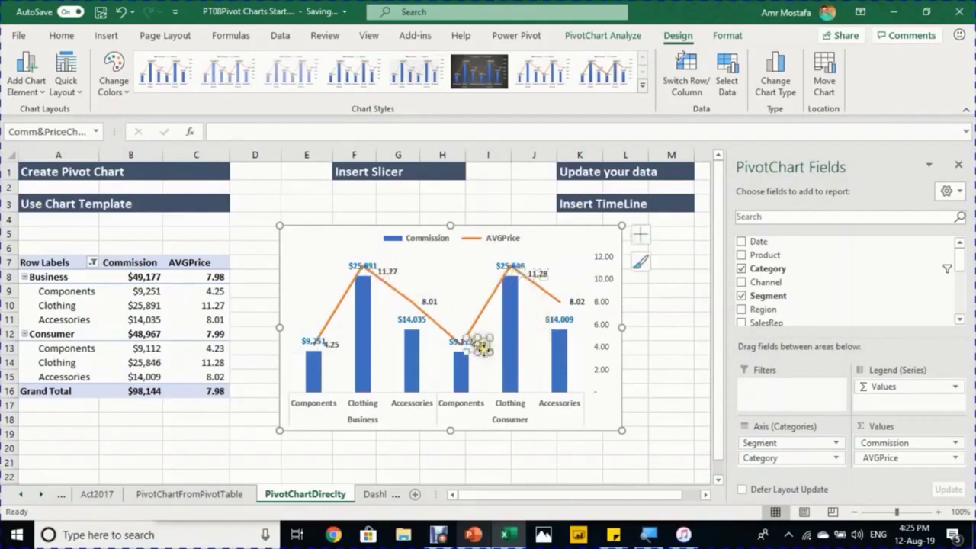
{"action": "left_click_drag", "start_coordinate": [482, 347], "coordinate": [487, 355]}
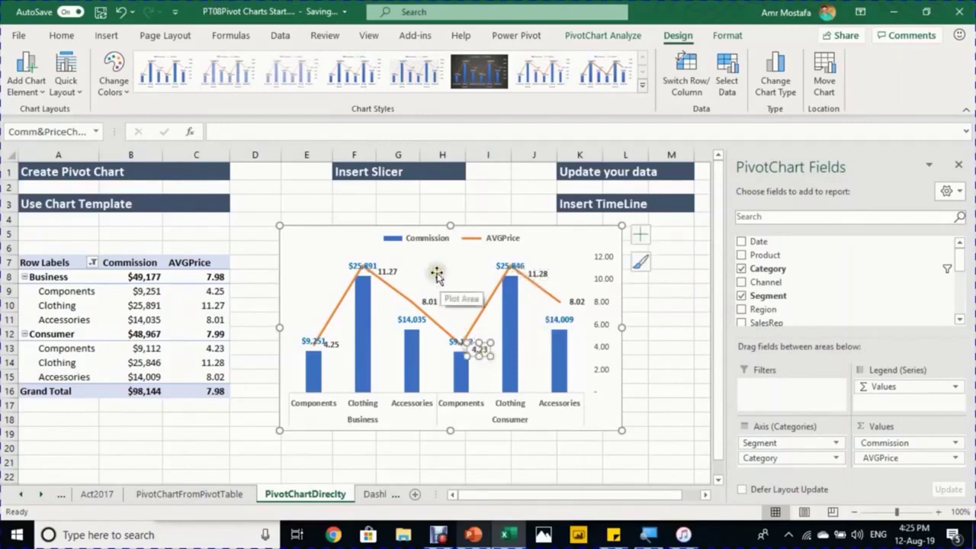
Set the secondary AVGPrice axis label position to None, hiding its 0–12 scale labels
{"action": "left_click", "coordinate": [605, 313]}
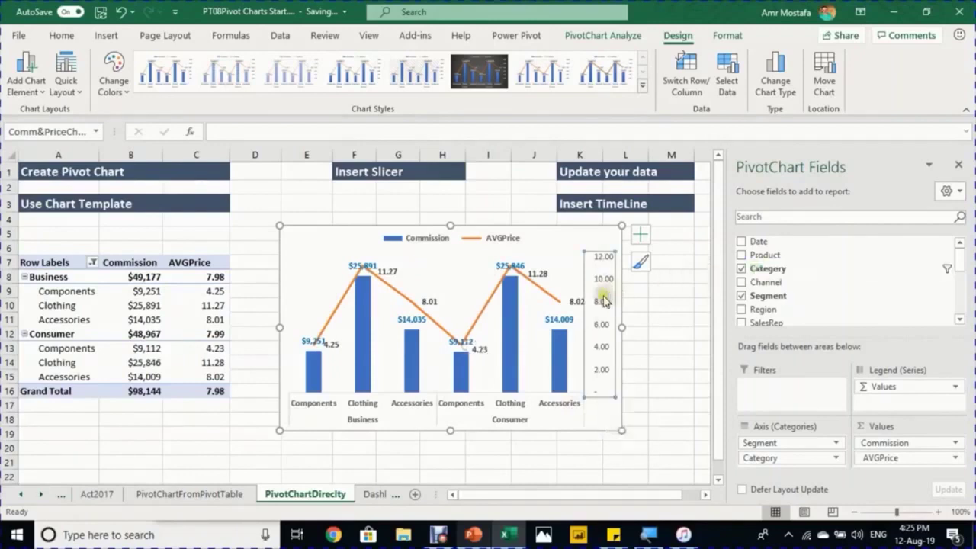
{"action": "right_click", "coordinate": [596, 332]}
{"action": "left_click", "coordinate": [619, 320]}
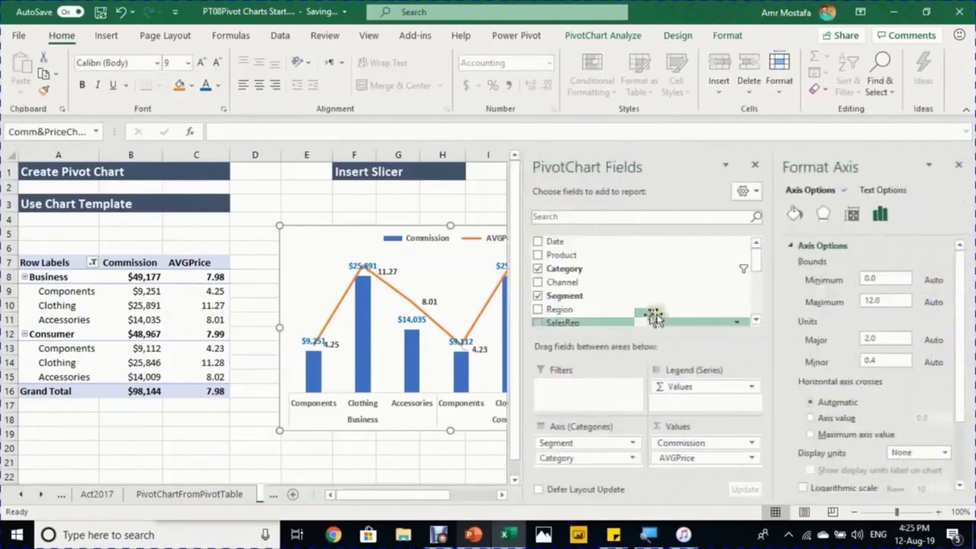
{"action": "left_click", "coordinate": [790, 245]}
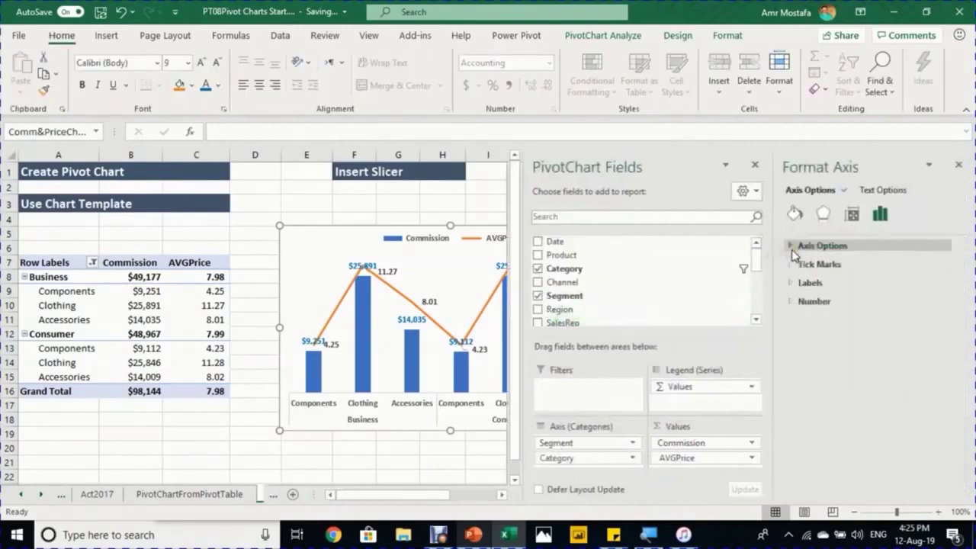
{"action": "left_click", "coordinate": [789, 283]}
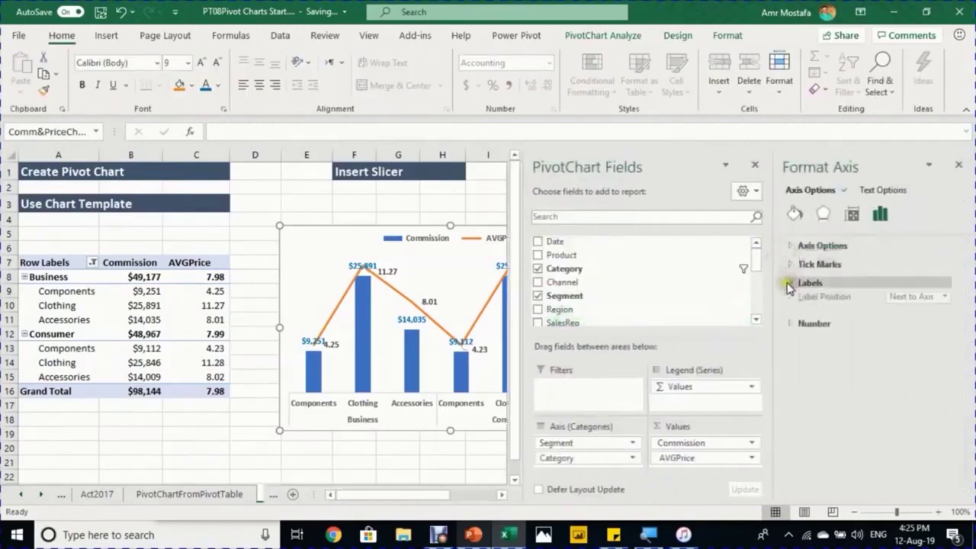
{"action": "left_click", "coordinate": [940, 301]}
{"action": "left_click", "coordinate": [924, 355]}
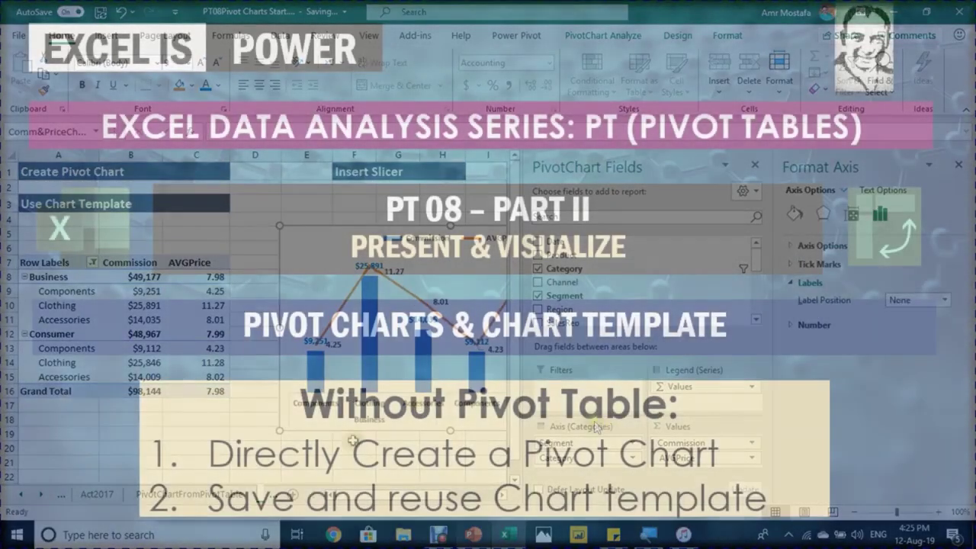